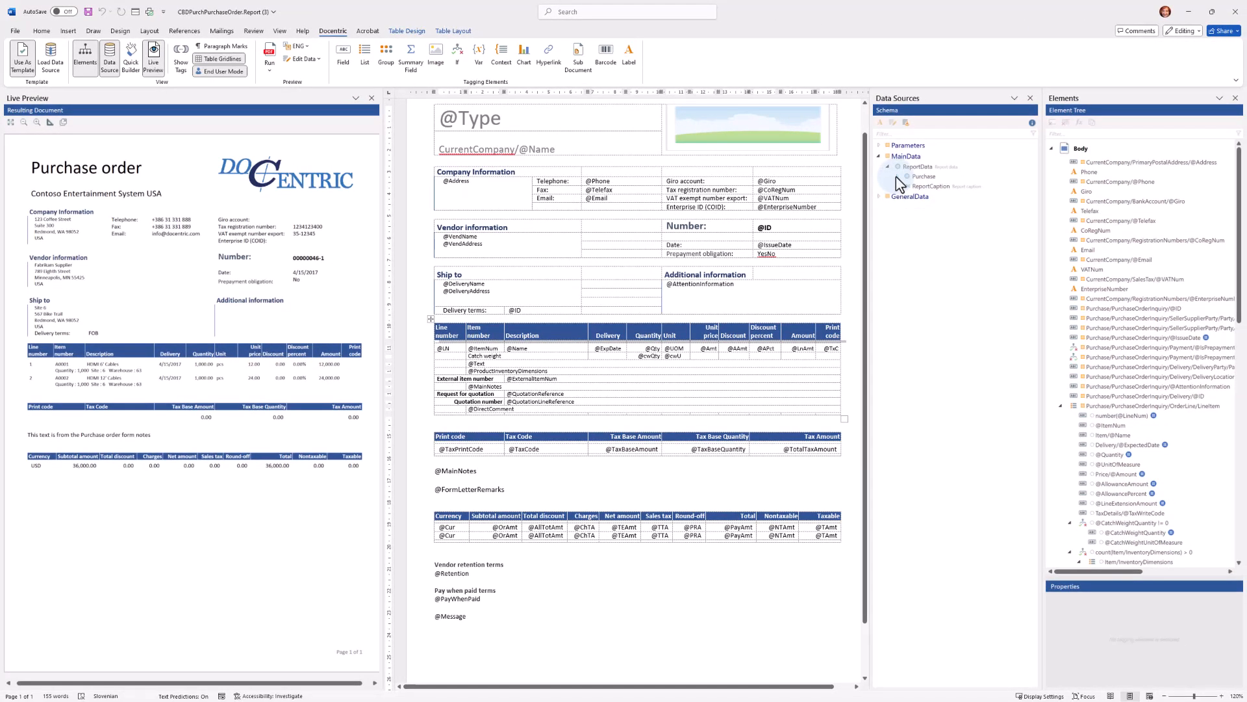
Locate the DeliveryModeDEMO field in the MainData schema under Purchase, PurchaseOrderInquiry, Delivery, and select it
{"action": "left_click", "coordinate": [897, 176]}
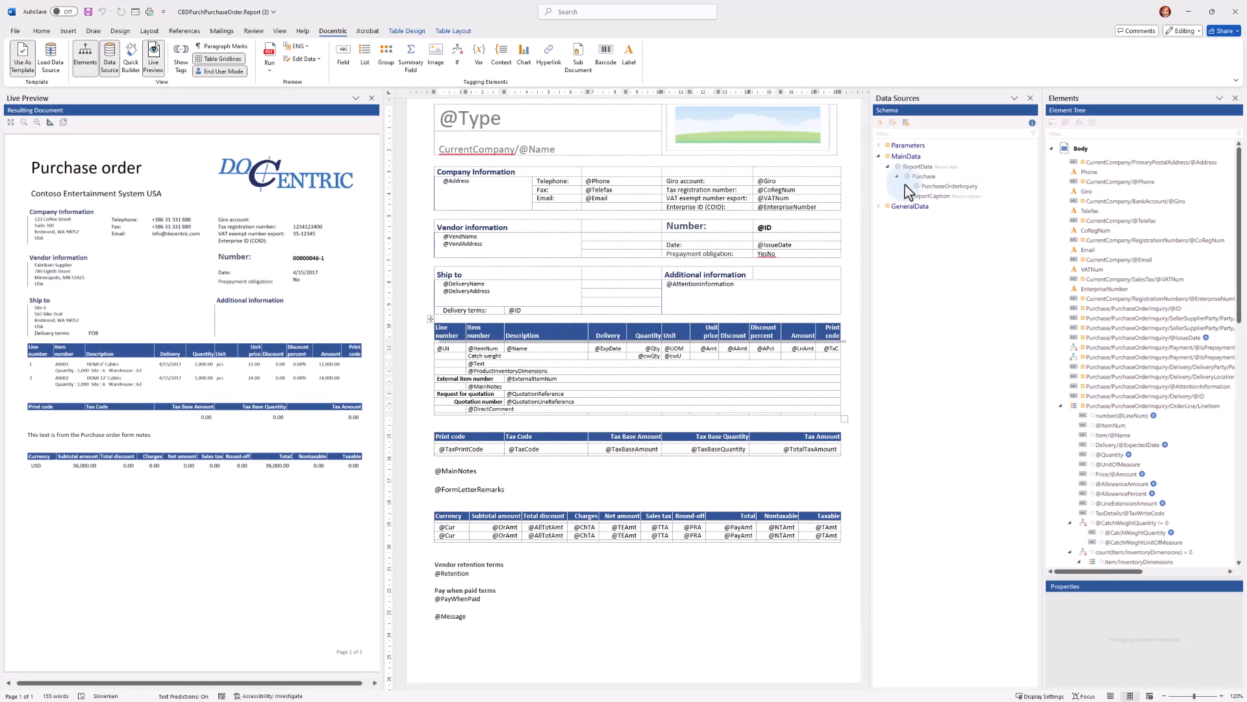
{"action": "left_click", "coordinate": [907, 186]}
{"action": "left_click", "coordinate": [916, 245]}
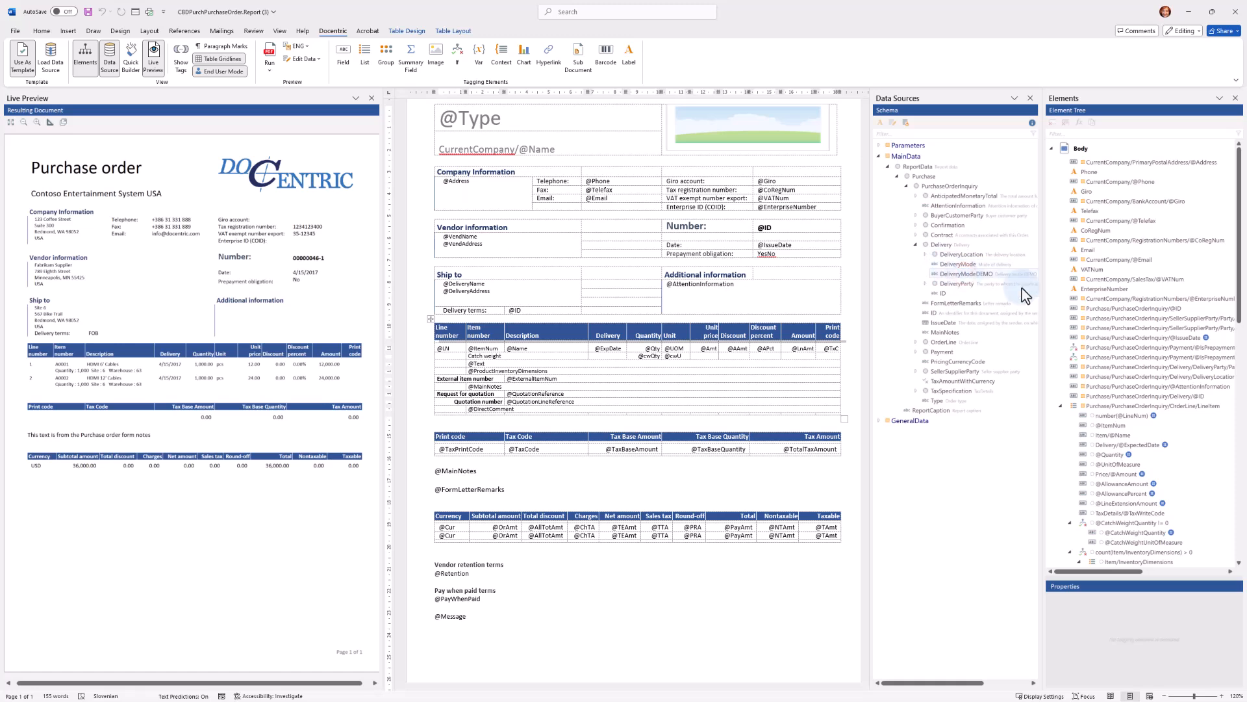
{"action": "left_click", "coordinate": [966, 274]}
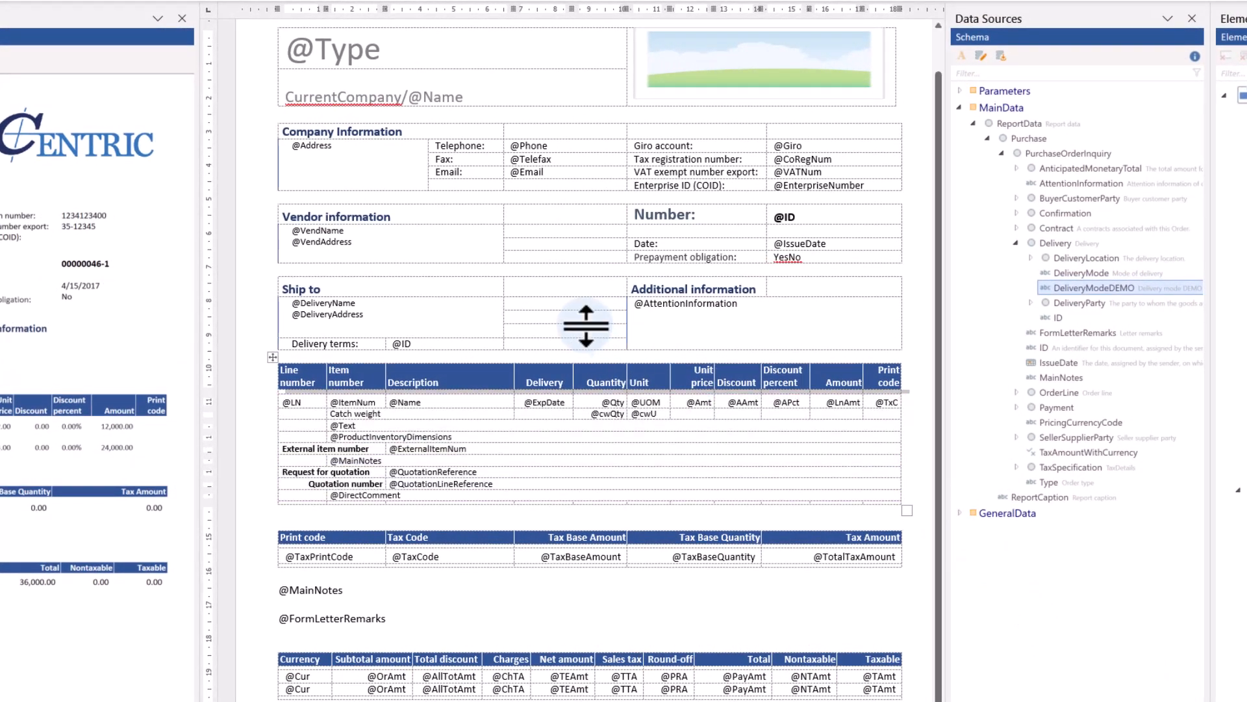
Insert a new table row below the Delivery terms row in the Ship to section
{"action": "left_click", "coordinate": [359, 344]}
{"action": "left_click", "coordinate": [264, 346]}
{"action": "right_click", "coordinate": [461, 346]}
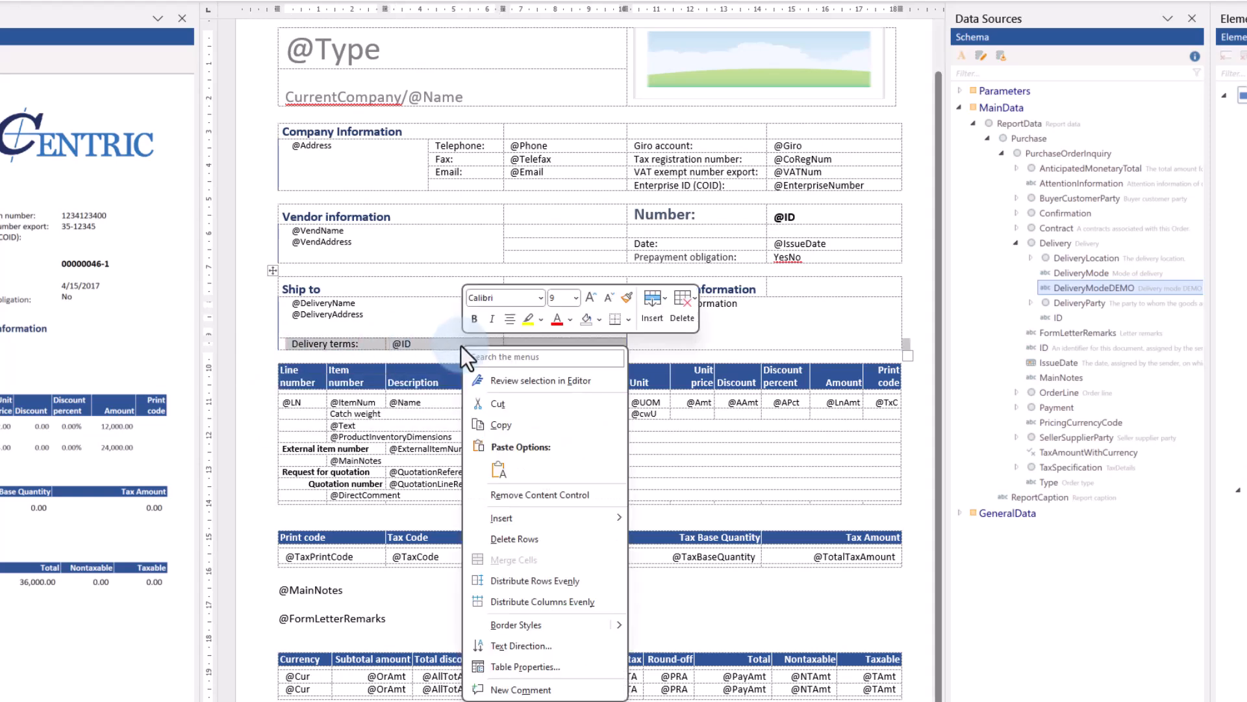
{"action": "mouse_move", "coordinate": [621, 517]}
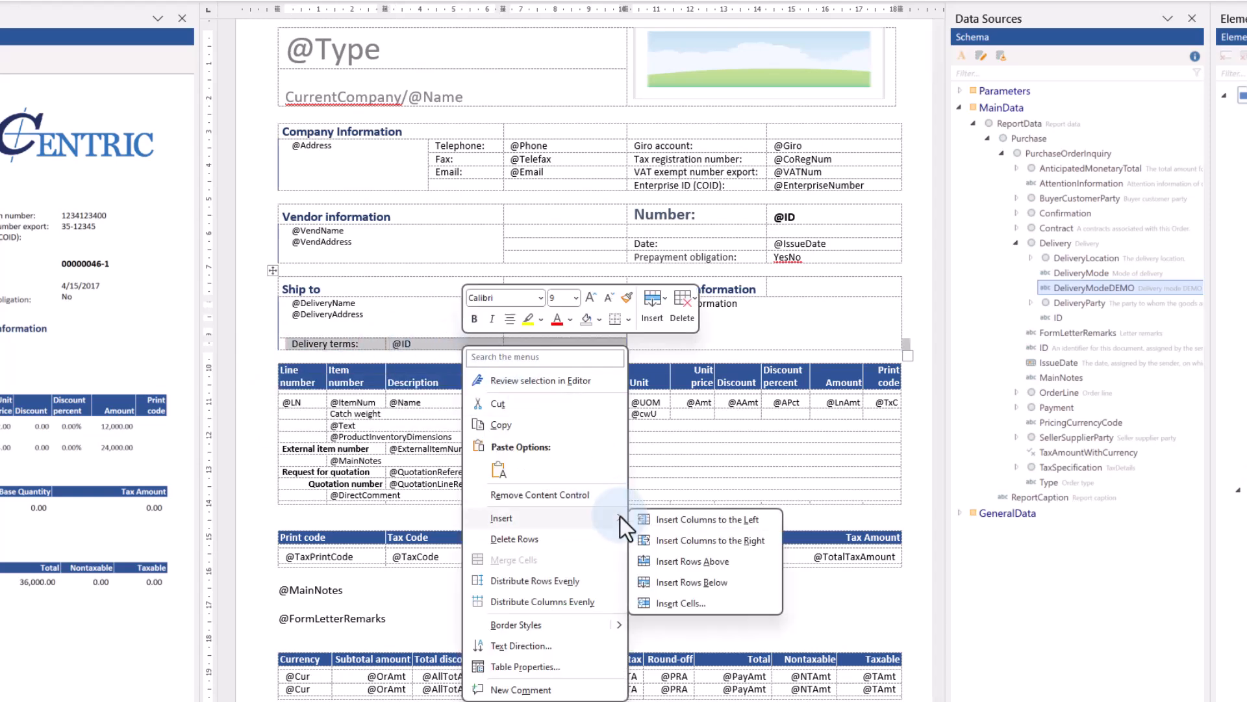
{"action": "left_click", "coordinate": [711, 583]}
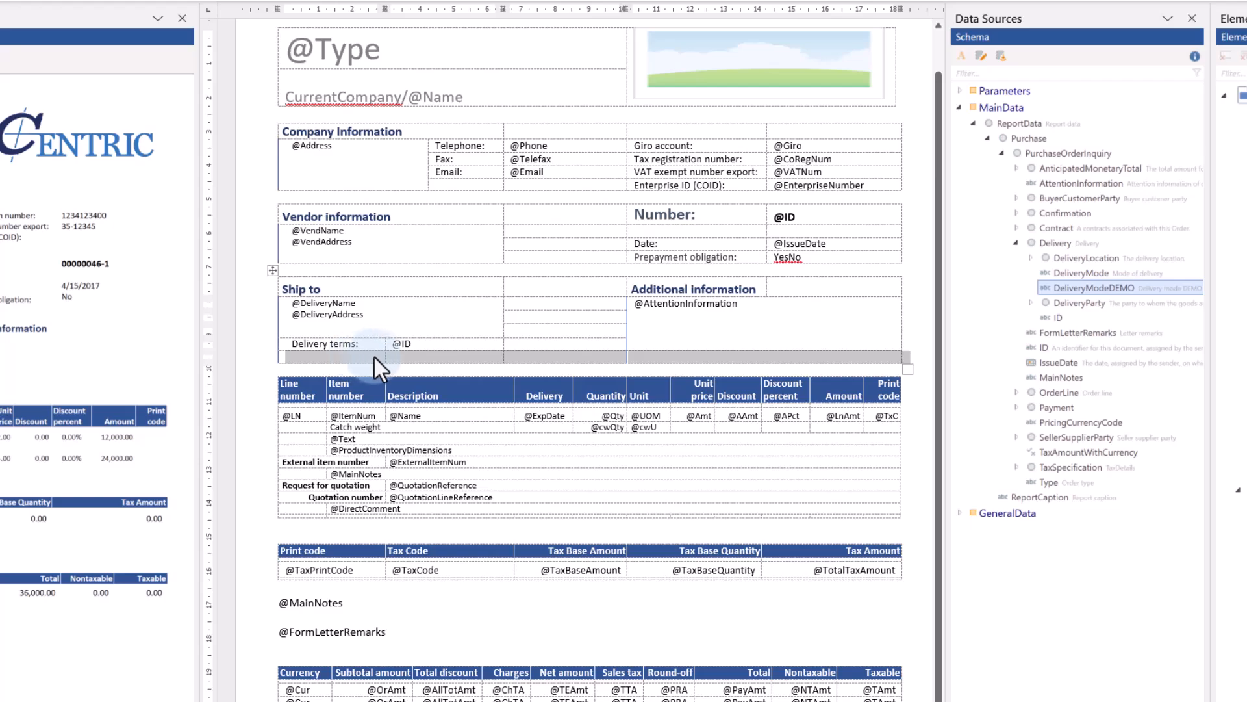
{"action": "left_click", "coordinate": [400, 357]}
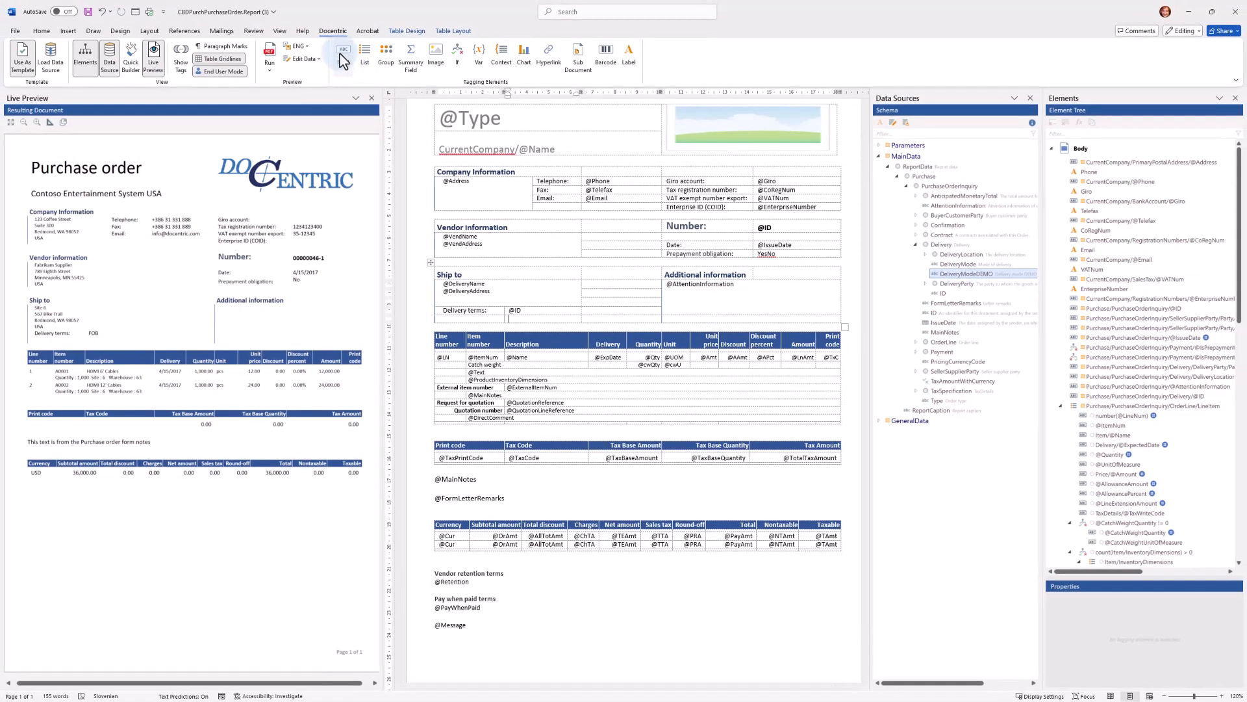
{"action": "left_click", "coordinate": [343, 56]}
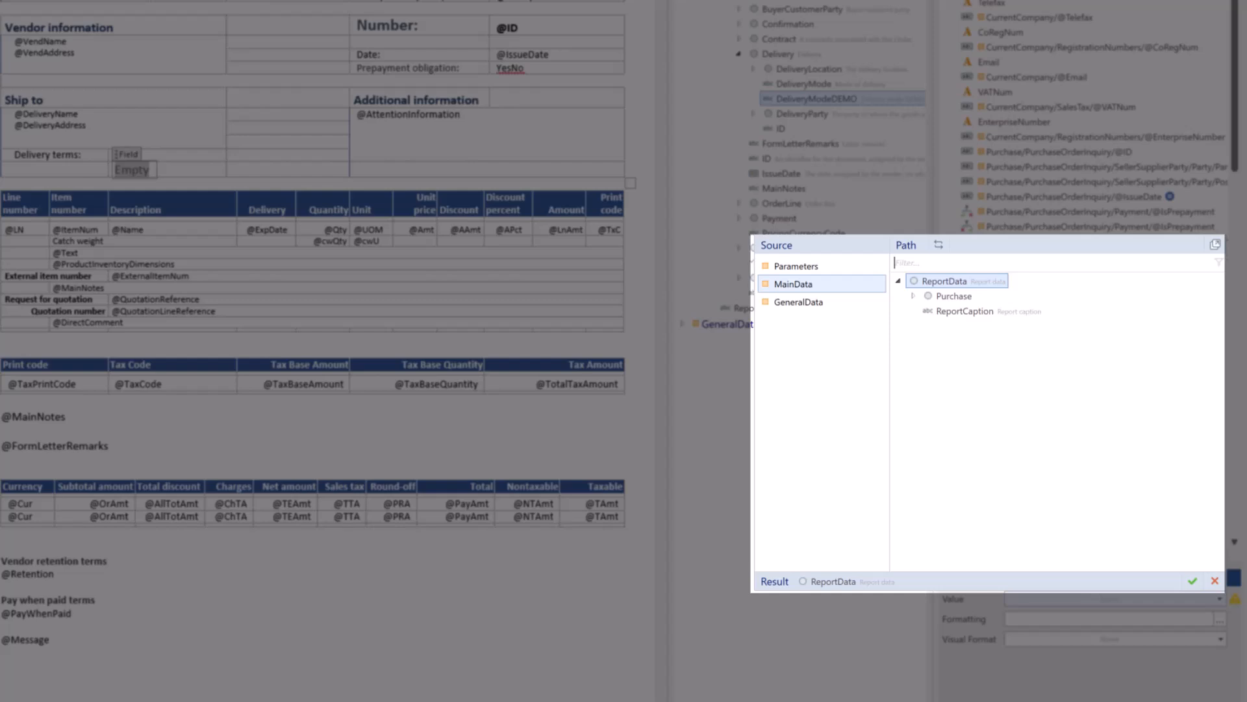
{"action": "type", "text": "deli"}
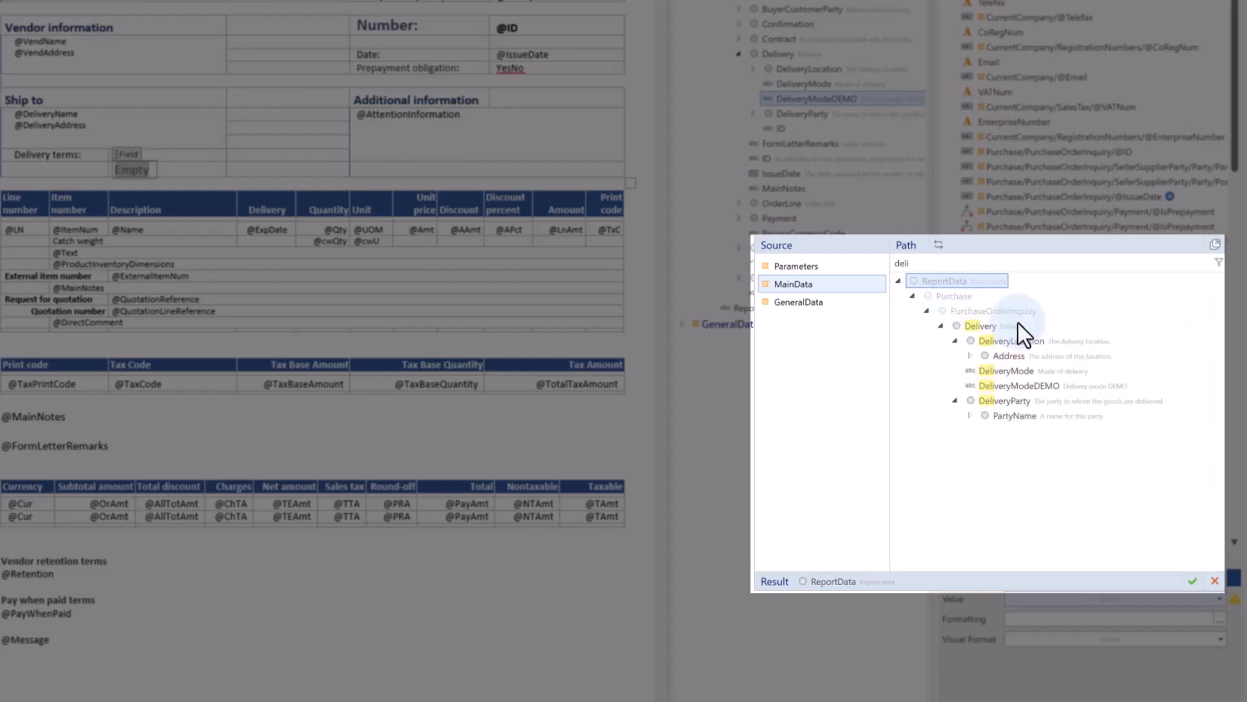
{"action": "double_click", "coordinate": [1042, 386]}
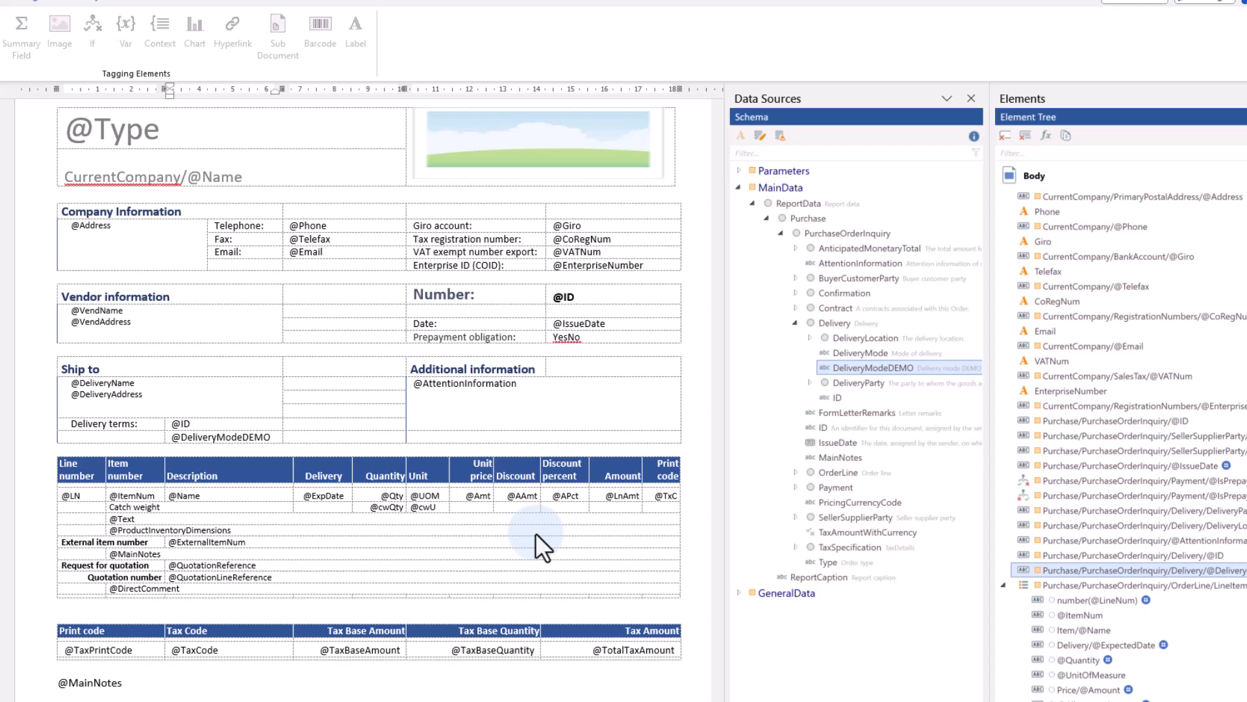
Change the DeliveryModeDEMO value in the preview data to "10, but made much longer" and apply it to the live preview
{"action": "left_click", "coordinate": [760, 135]}
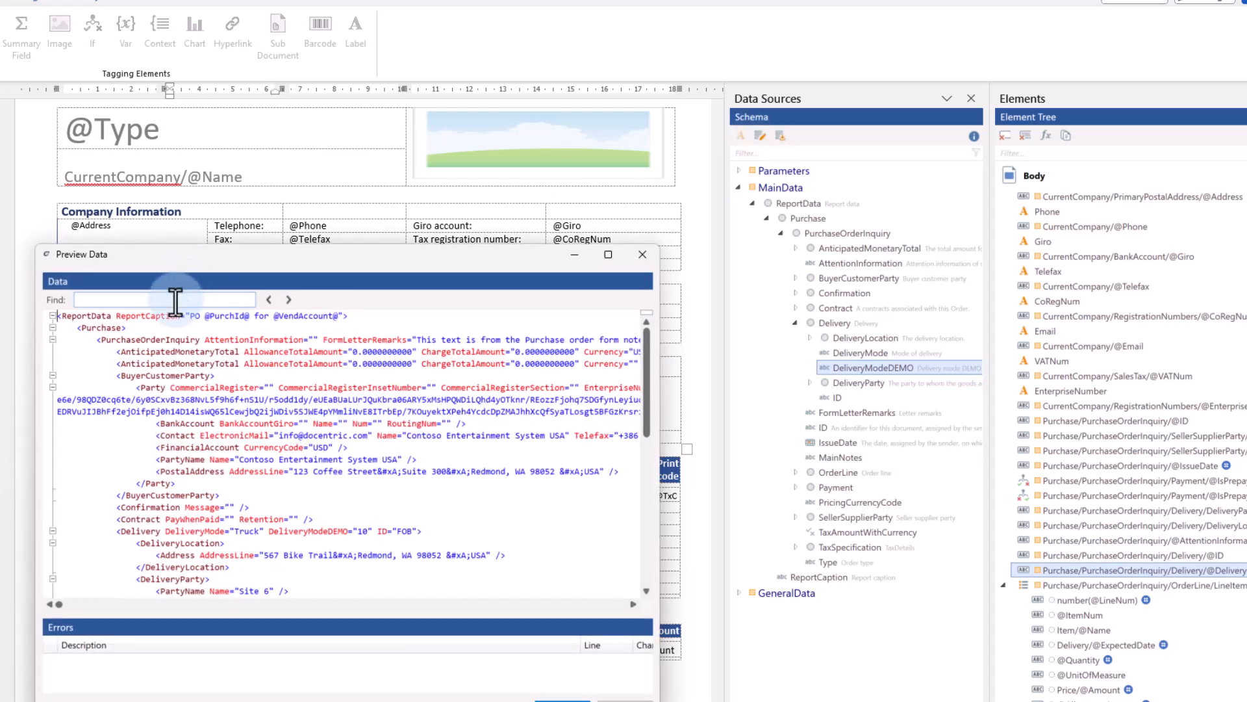
{"action": "left_click", "coordinate": [175, 300]}
{"action": "type", "text": "delivery"}
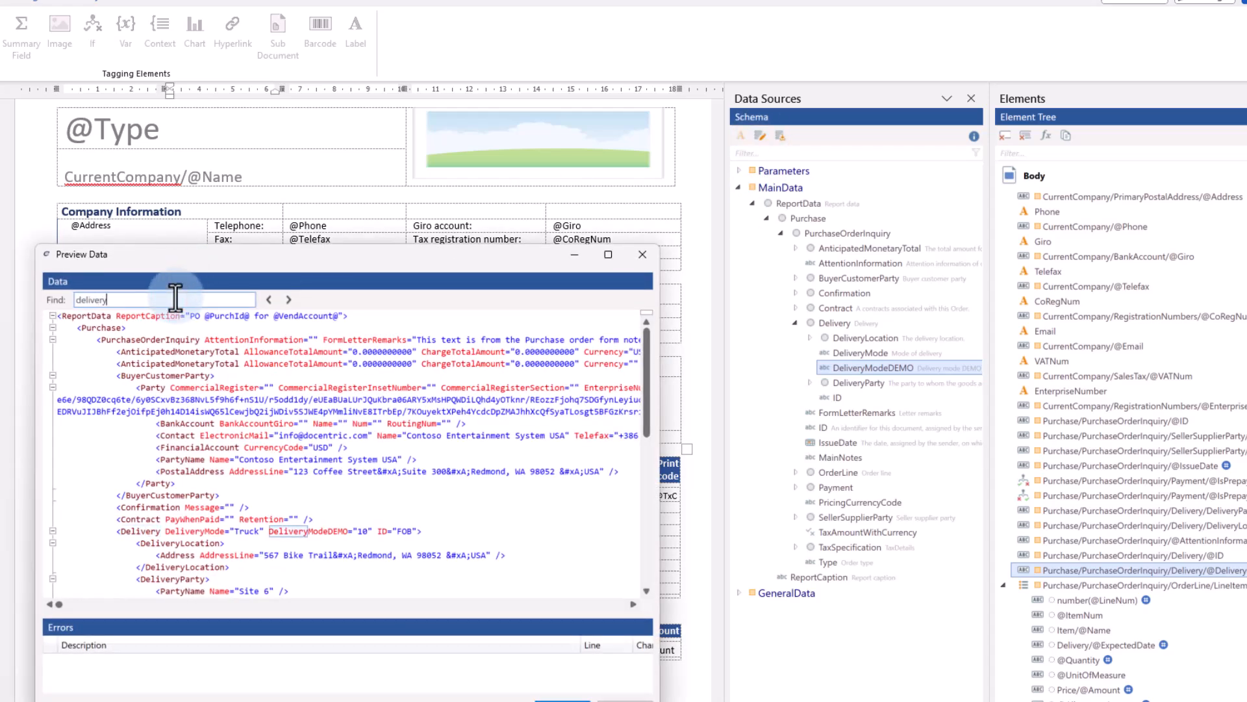
{"action": "left_click", "coordinate": [367, 531]}
{"action": "type", "text": ", but made much lo"}
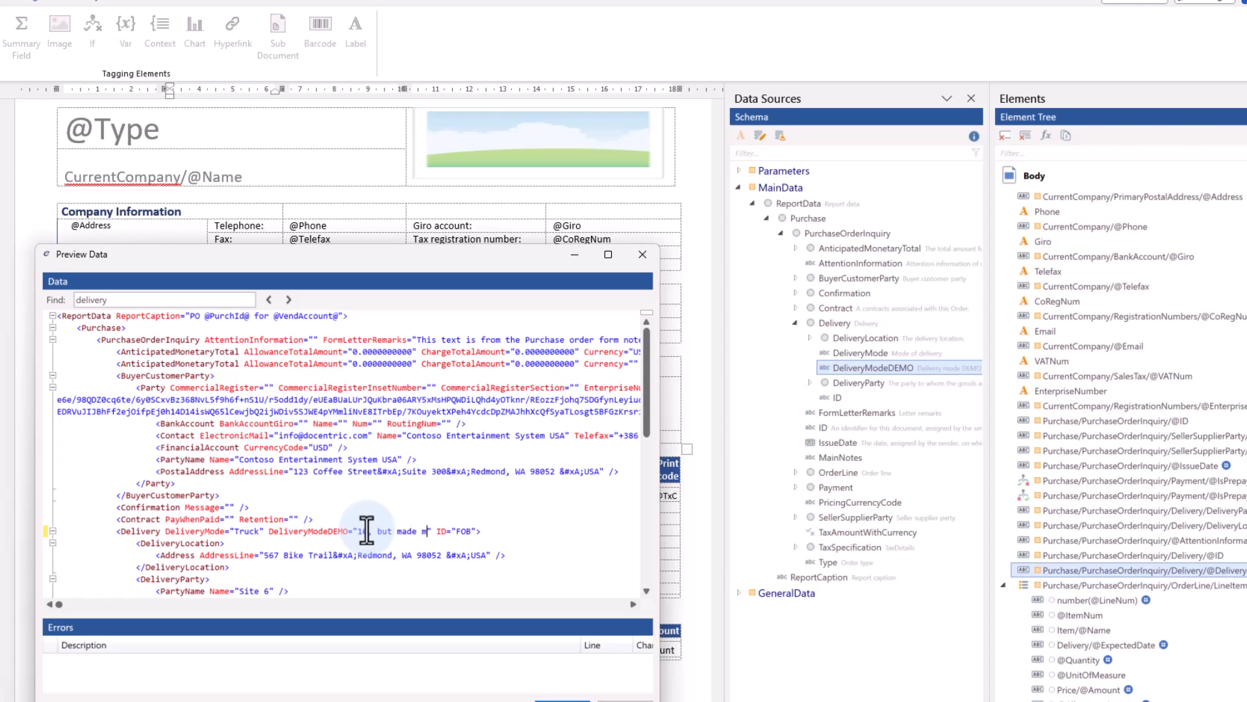
{"action": "type", "text": "nger"}
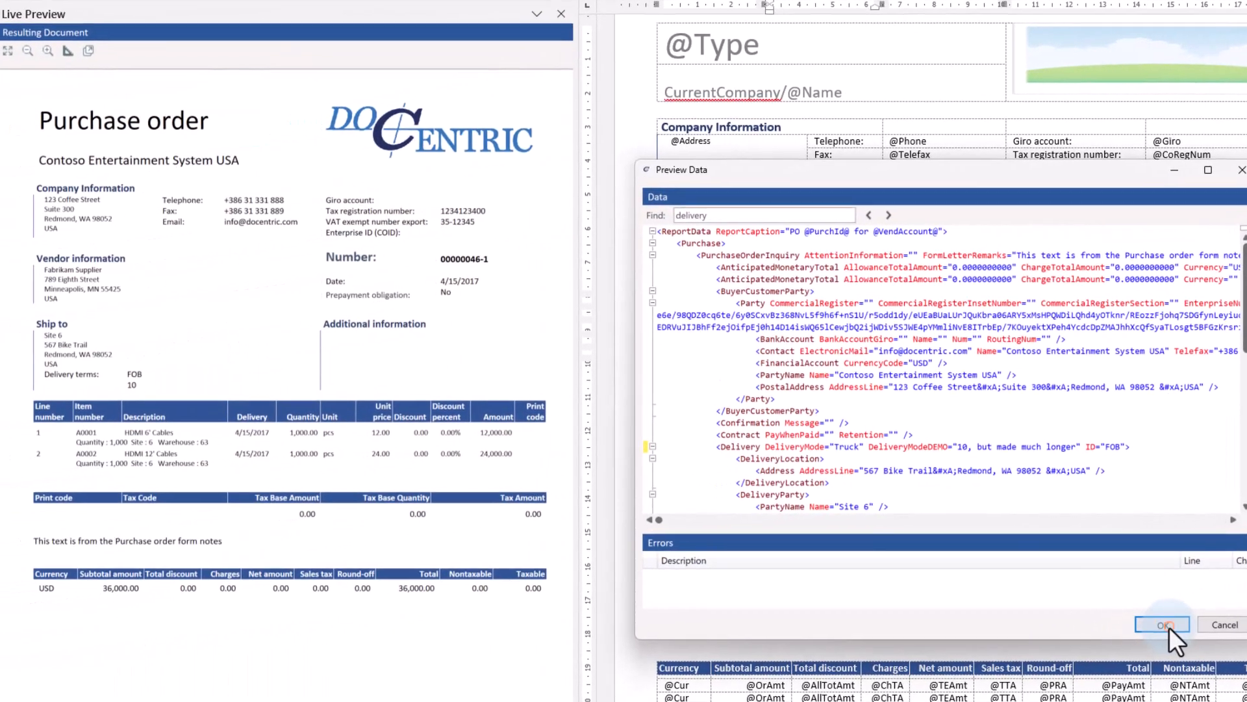
{"action": "left_click", "coordinate": [1165, 624]}
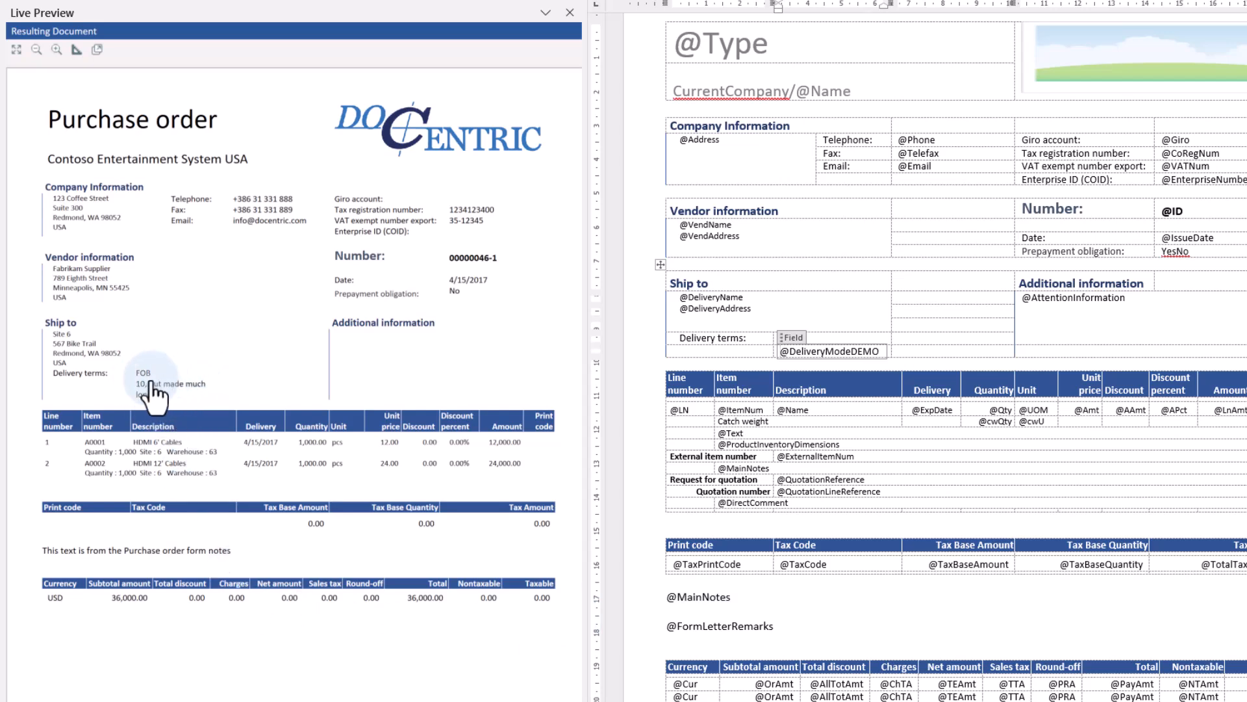
{"action": "scroll", "coordinate": [152, 400], "scroll_direction": "up", "scroll_amount": 1}
{"action": "scroll", "coordinate": [152, 393], "scroll_direction": "up", "scroll_amount": 3}
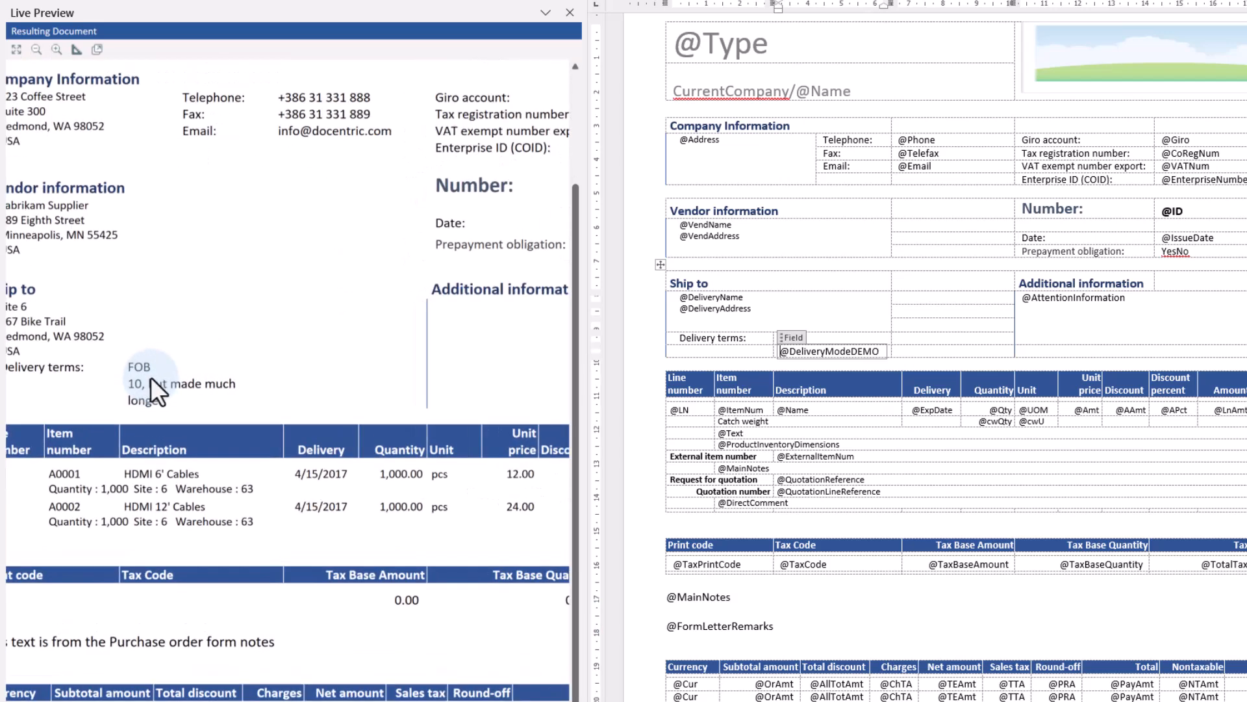
{"action": "scroll", "coordinate": [285, 377], "scroll_direction": "left", "scroll_amount": 3}
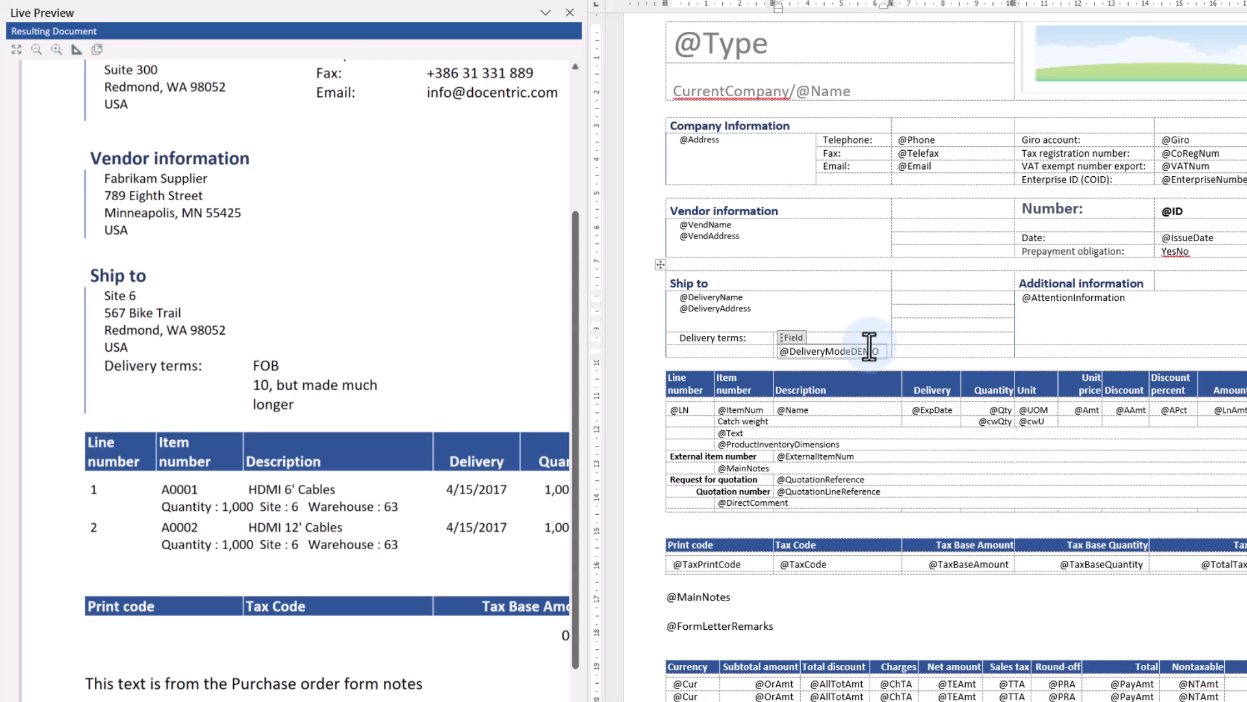
{"action": "left_click", "coordinate": [794, 351]}
{"action": "key", "text": "Delete"}
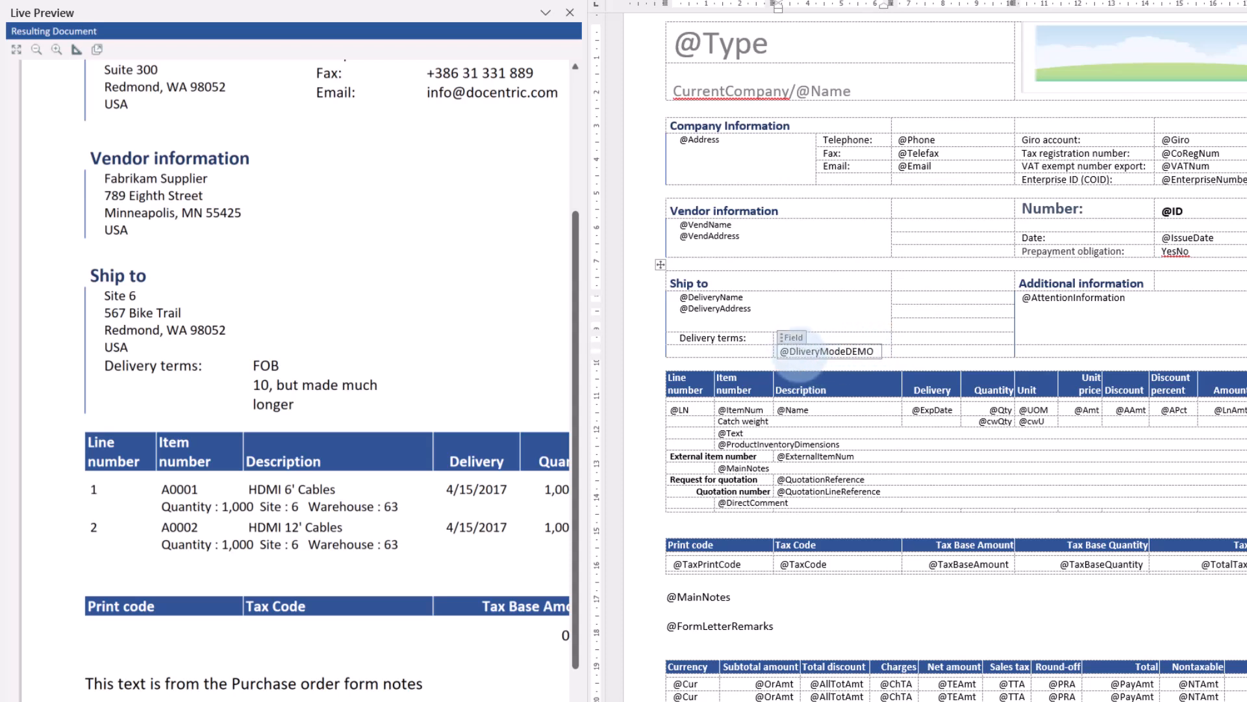
{"action": "key", "text": "Right"}
{"action": "key", "text": "Delete"}
{"action": "key", "text": "Right"}
{"action": "key", "text": "Delete"}
{"action": "key", "text": "Delete"}
{"action": "key", "text": "Delete"}
{"action": "key", "text": "Right"}
{"action": "key", "text": "Right"}
{"action": "key", "text": "Right"}
{"action": "key", "text": "Right"}
{"action": "key", "text": "Delete"}
{"action": "key", "text": "Delete"}
{"action": "key", "text": "Delete"}
{"action": "key", "text": "Delete"}
{"action": "left_click", "coordinate": [734, 350]}
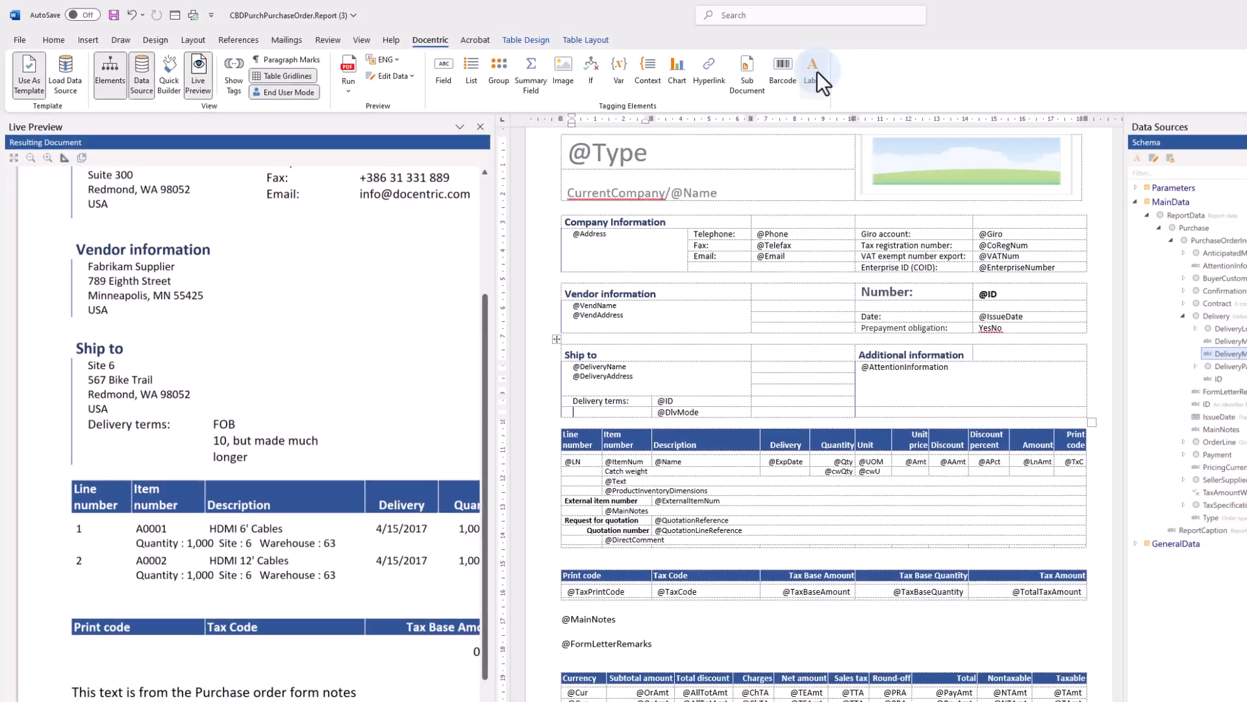
{"action": "left_click", "coordinate": [814, 70]}
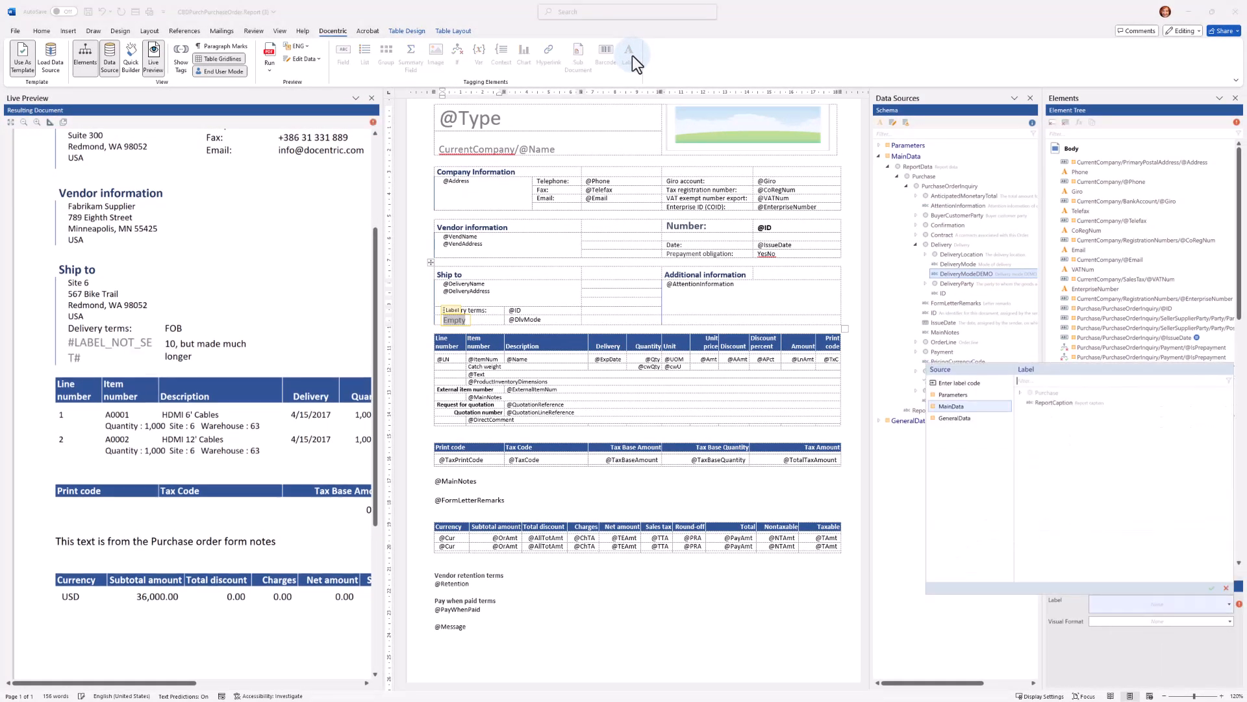
{"action": "left_click", "coordinate": [1021, 393]}
{"action": "left_click", "coordinate": [1028, 402]}
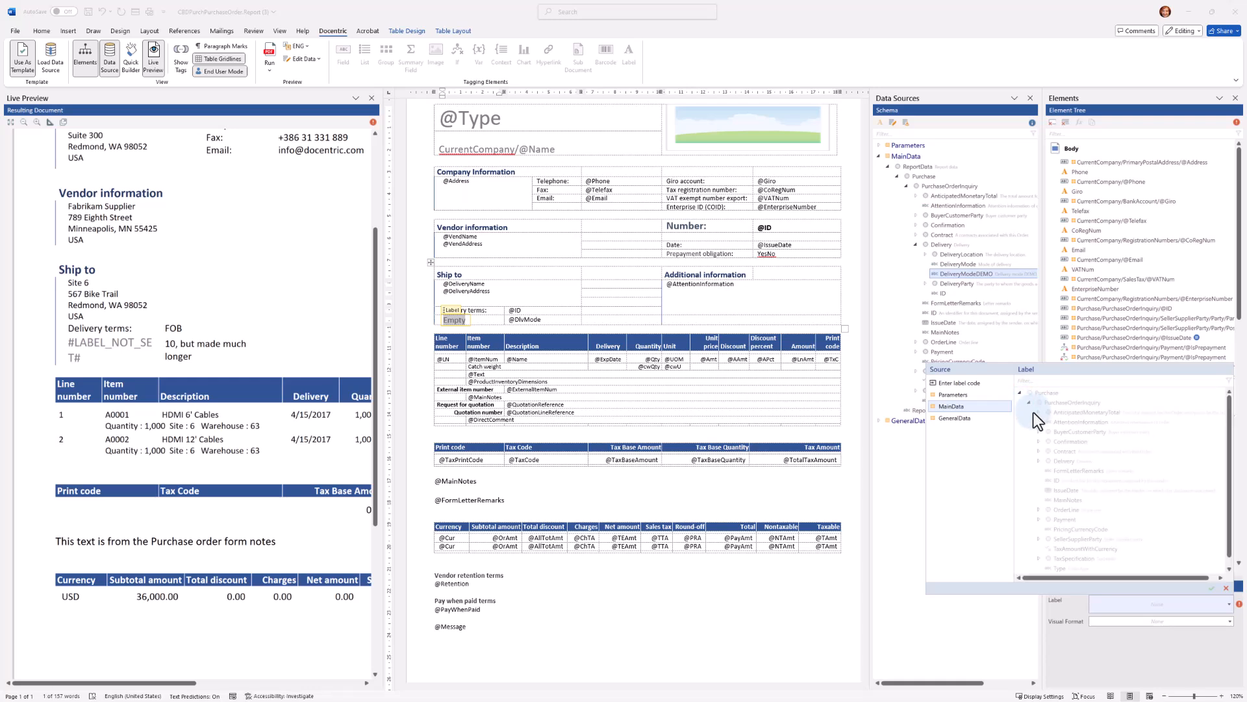
{"action": "left_click", "coordinate": [1039, 461]}
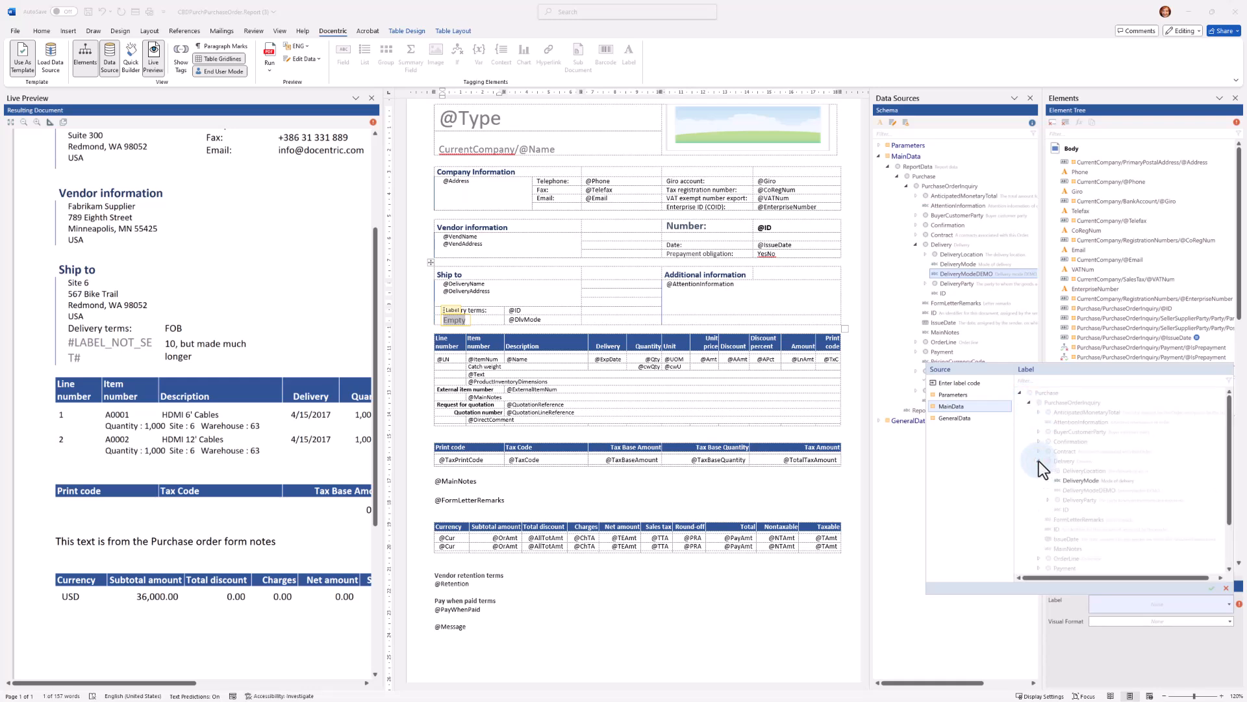
{"action": "double_click", "coordinate": [1088, 481]}
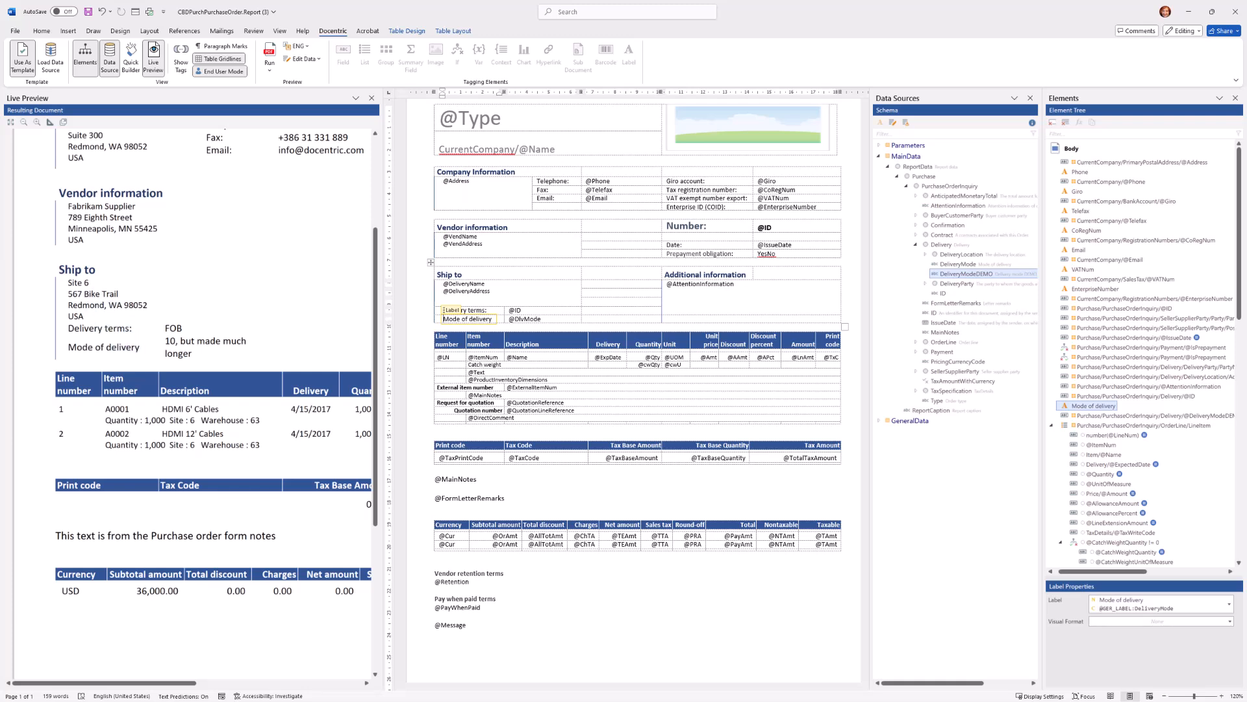
{"action": "key", "text": "alt+Tab"}
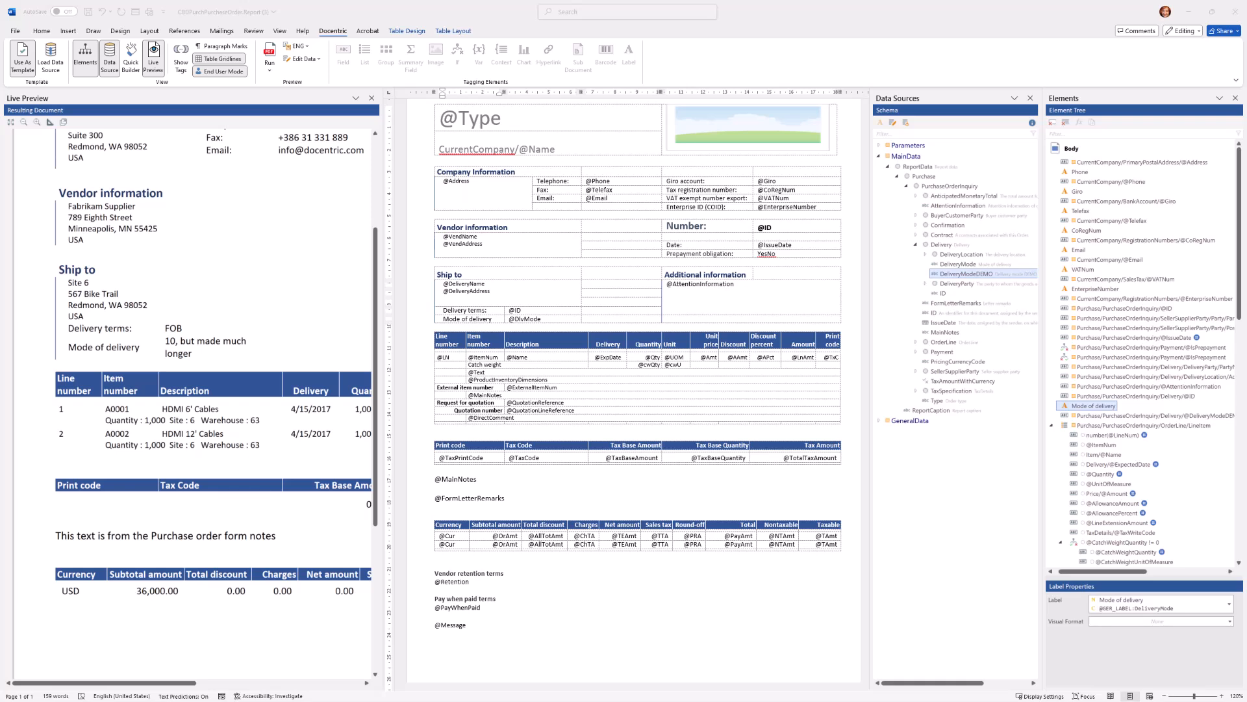